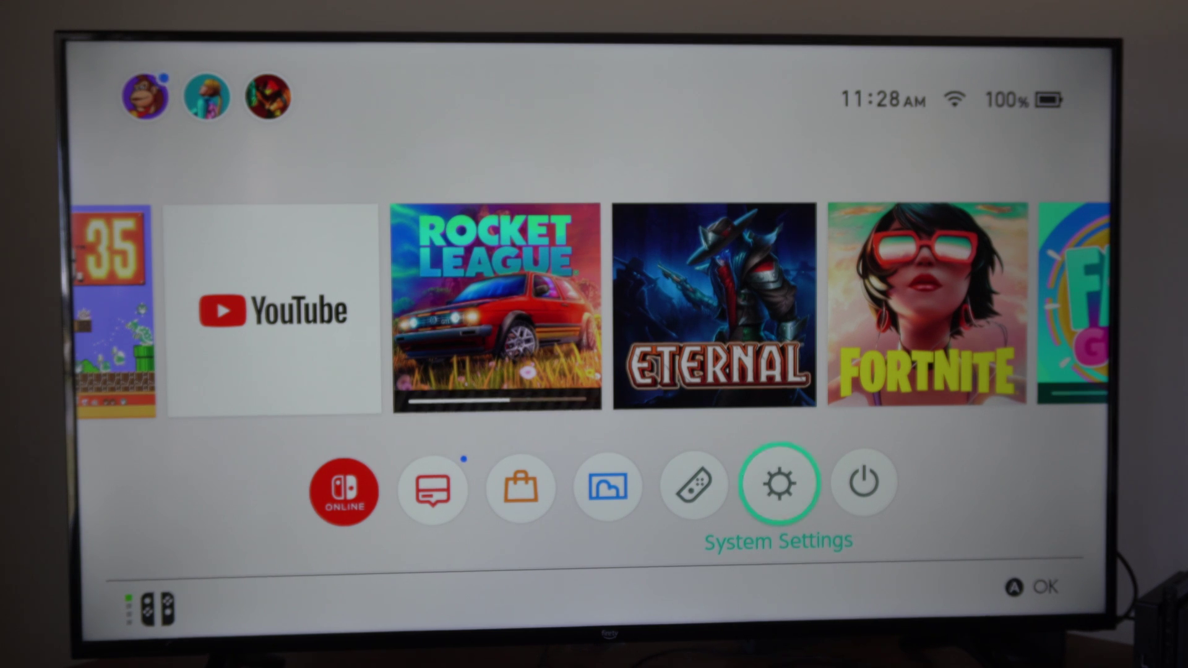
Step: Open System Settings from the HOME menu
{"action": "key", "text": "Up"}
{"action": "key", "text": "Down"}
{"action": "key", "text": "Return"}
Step: Go to the Internet category and review the Wi-Fi connection status and its 5 GHz band
{"action": "key", "text": "Down"}
{"action": "key", "text": "Down"}
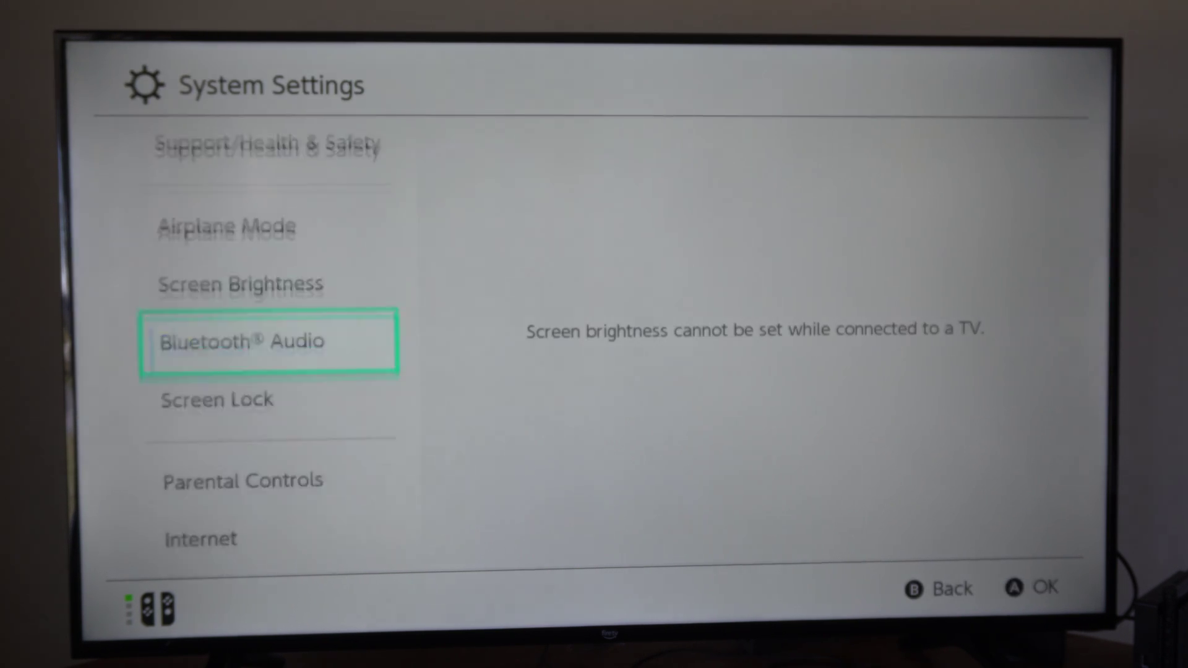
{"action": "key", "text": "Down"}
{"action": "key", "text": "Down"}
{"action": "key", "text": "Down"}
{"action": "key", "text": "Right"}
{"action": "key", "text": "Down"}
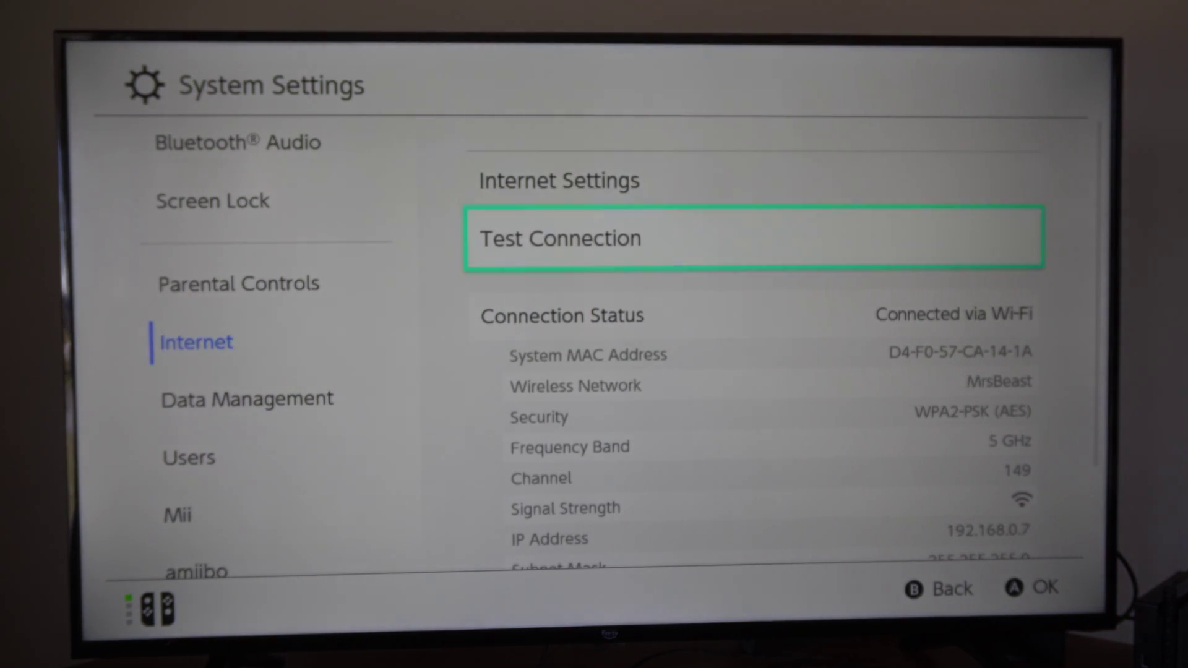
{"action": "key", "text": "Down"}
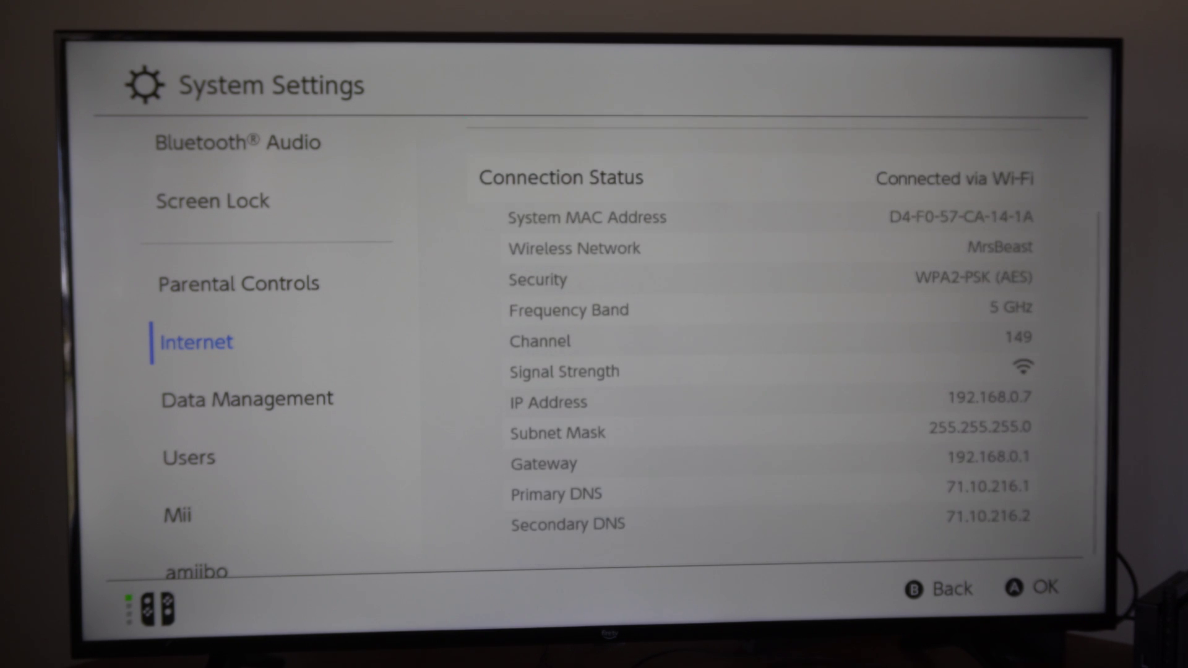
{"action": "key", "text": "Up"}
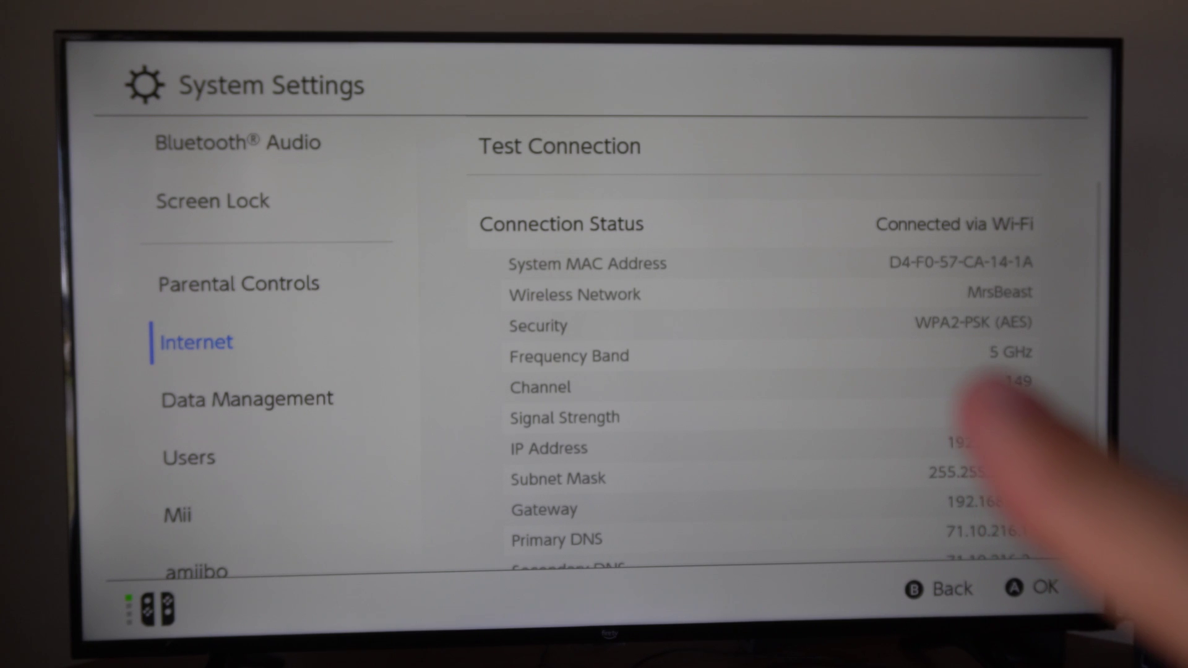
Step: Search for wireless networks and browse the list past MrBeast to Tambuli 5.0G
{"action": "key", "text": "Left"}
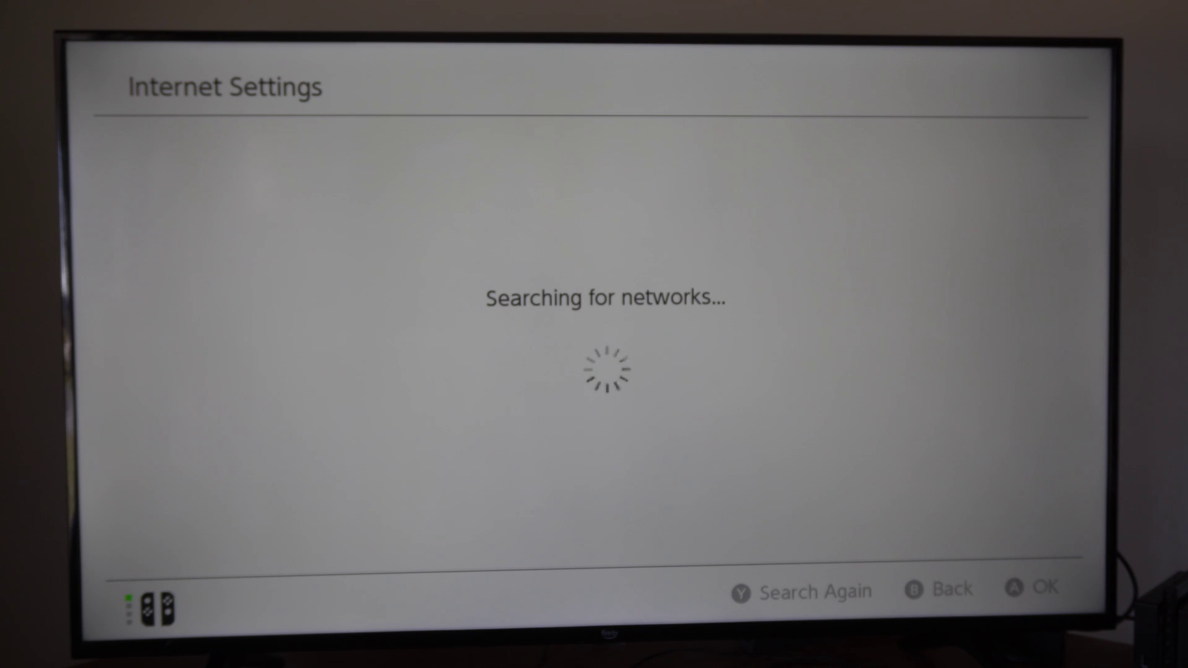
{"action": "key", "text": "Down"}
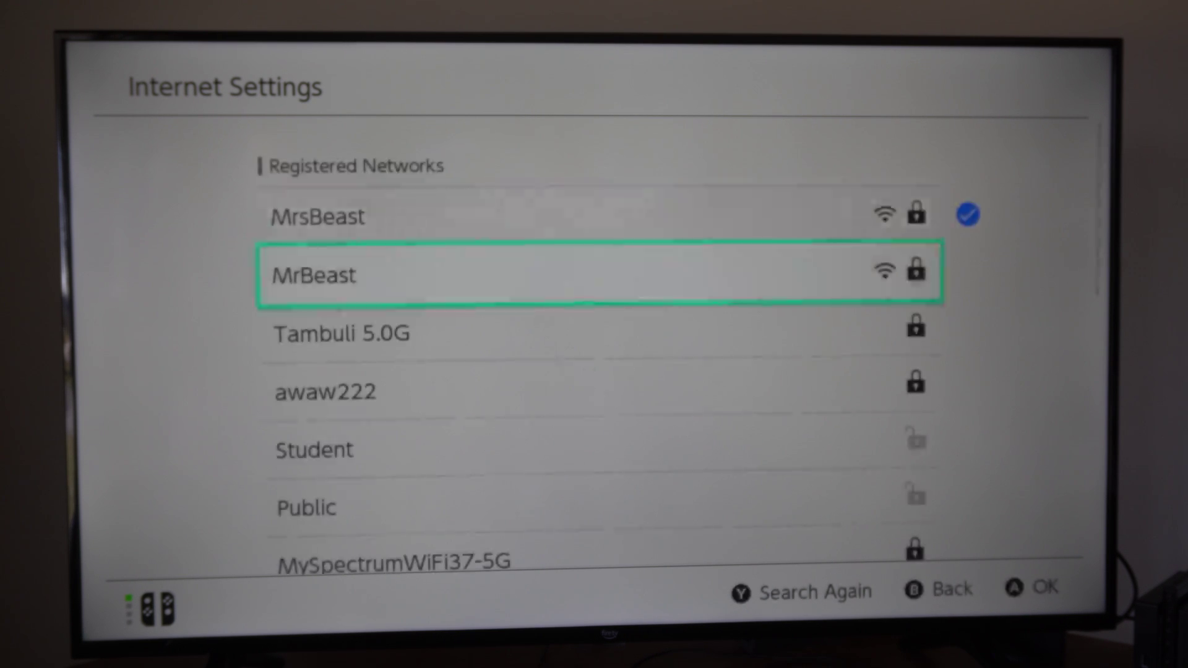
{"action": "key", "text": "Down"}
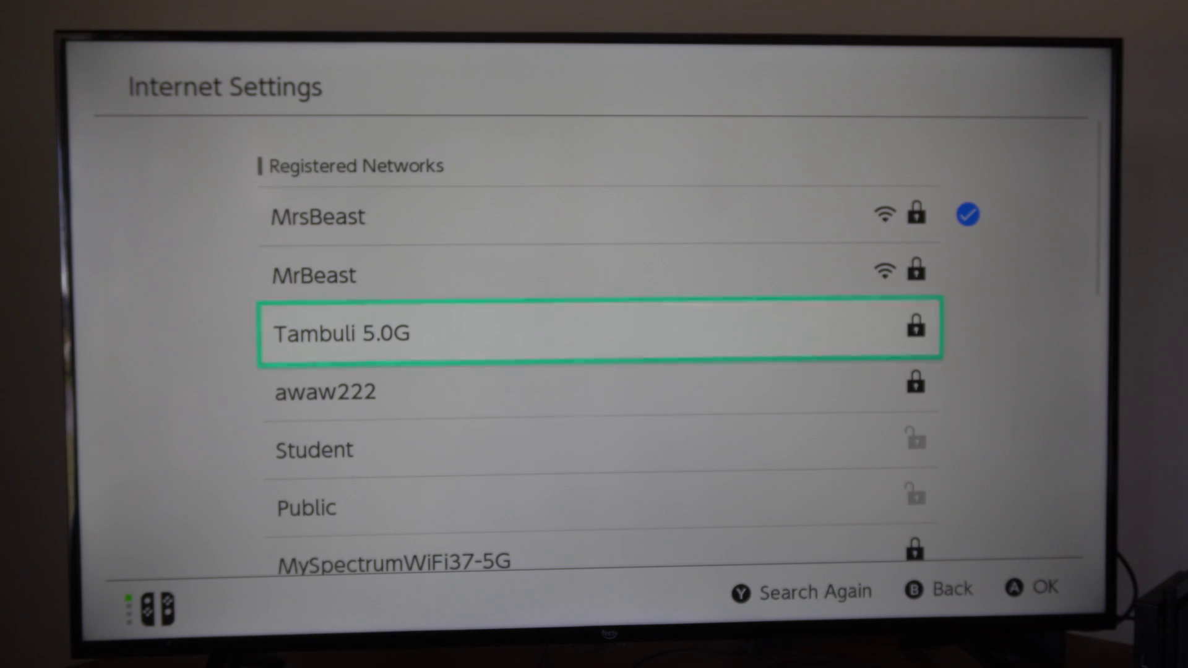
{"action": "key", "text": "Down"}
{"action": "key", "text": "Down"}
{"action": "key", "text": "Down"}
{"action": "key", "text": "Down"}
{"action": "key", "text": "Down"}
{"action": "key", "text": "Down"}
{"action": "key", "text": "Down"}
{"action": "key", "text": "Down"}
{"action": "key", "text": "Down"}
Step: Browse back up past DIRECT-5qE1:ILCE-6400 and connect to the registered MrBeast network
{"action": "key", "text": "Up"}
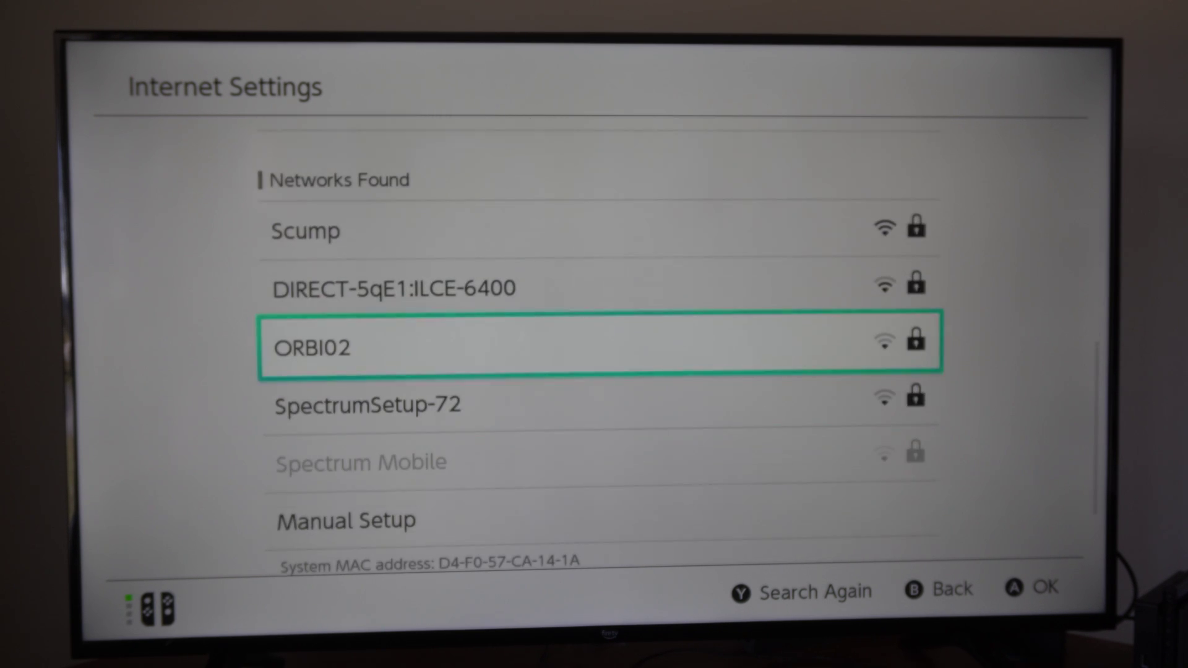
{"action": "key", "text": "Up"}
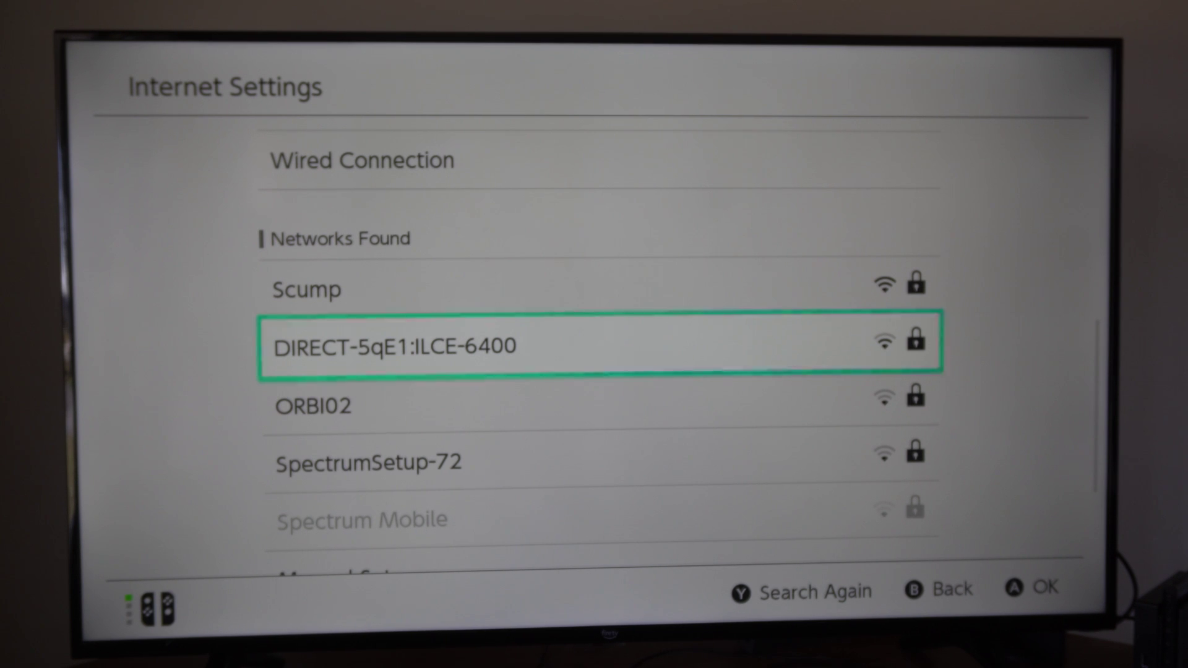
{"action": "key", "text": "Up"}
{"action": "key", "text": "Up"}
{"action": "key", "text": "Up"}
{"action": "key", "text": "Up"}
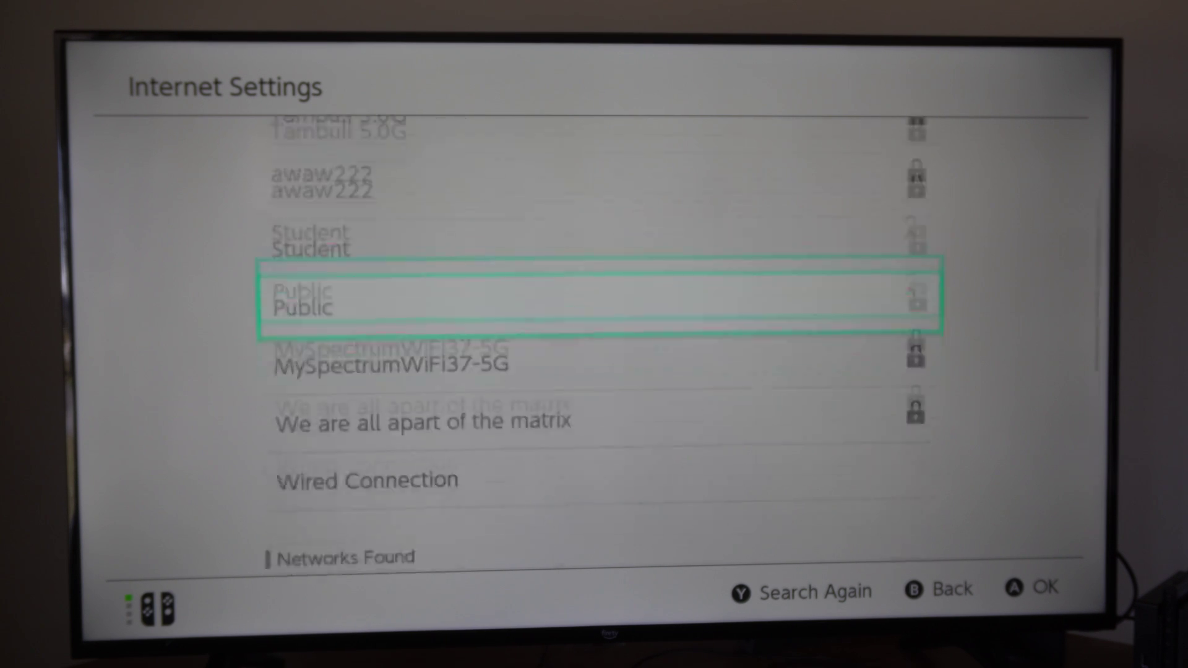
{"action": "key", "text": "Up"}
{"action": "key", "text": "Up"}
{"action": "key", "text": "Up"}
{"action": "key", "text": "Up"}
{"action": "key", "text": "Down"}
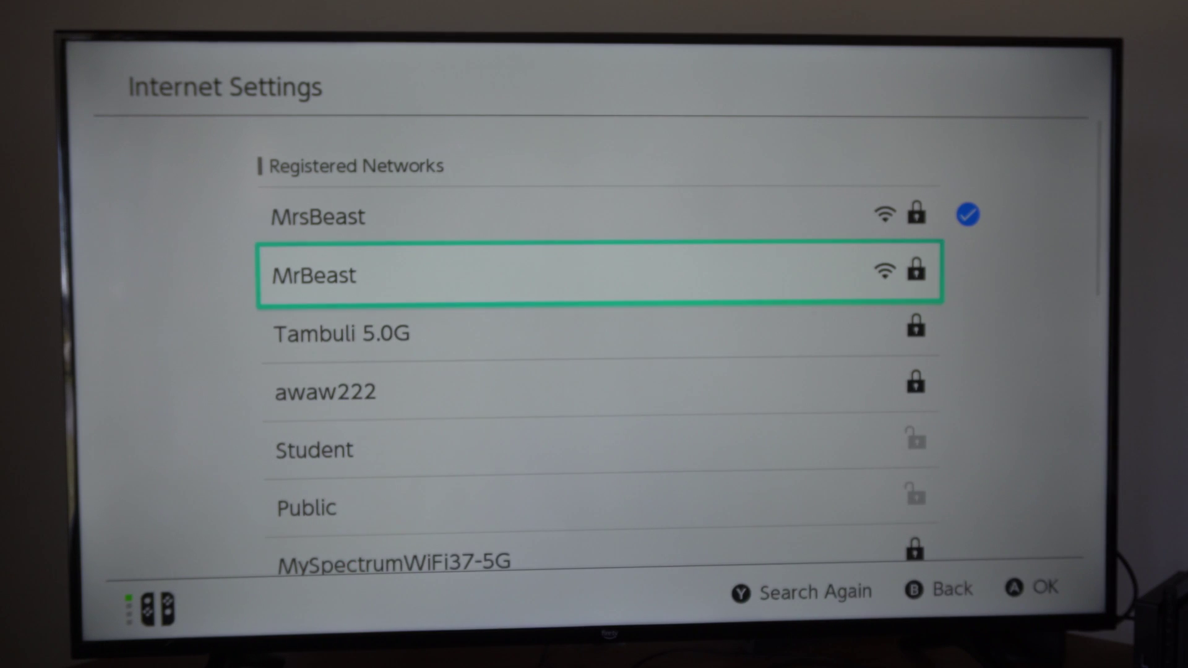
{"action": "key", "text": "Return"}
{"action": "key", "text": "Return"}
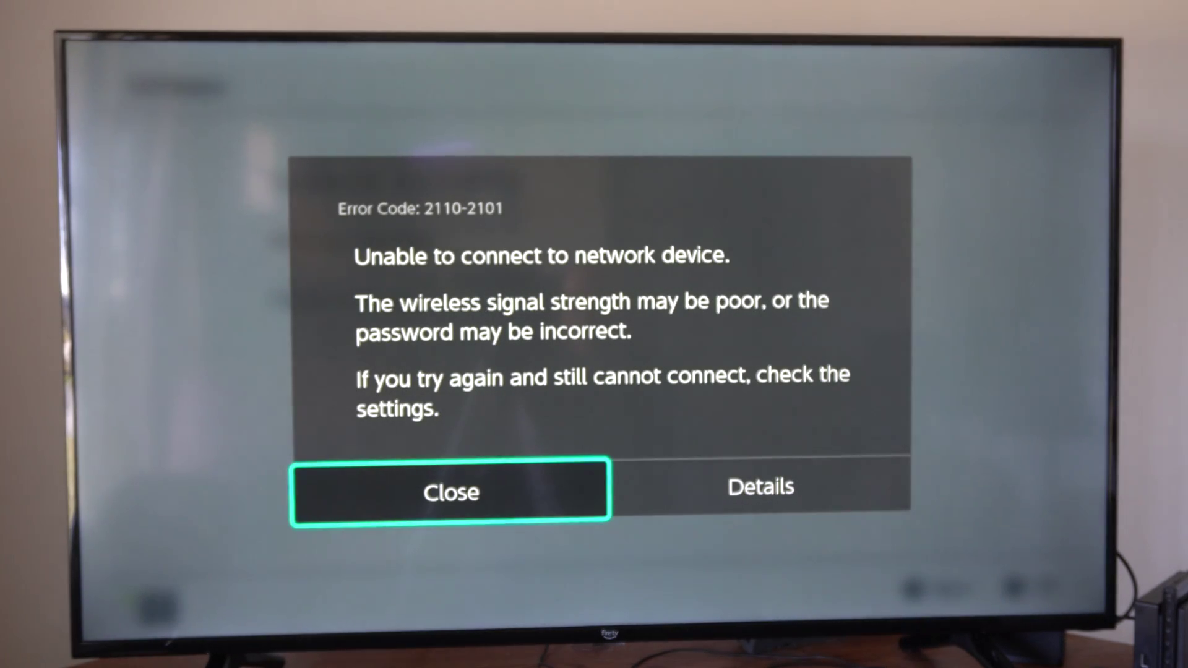
{"action": "key", "text": "Return"}
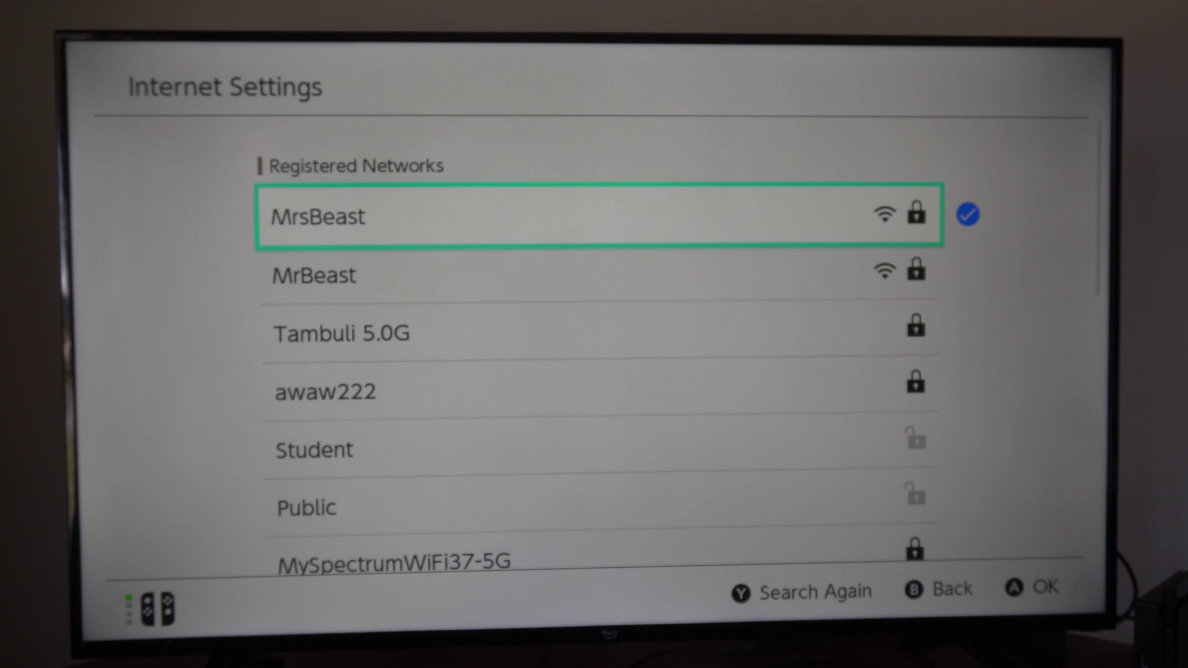
{"action": "key", "text": "Escape"}
Step: Back out of the Internet settings and exit System Settings to the HOME menu
{"action": "key", "text": "Down"}
{"action": "key", "text": "Down"}
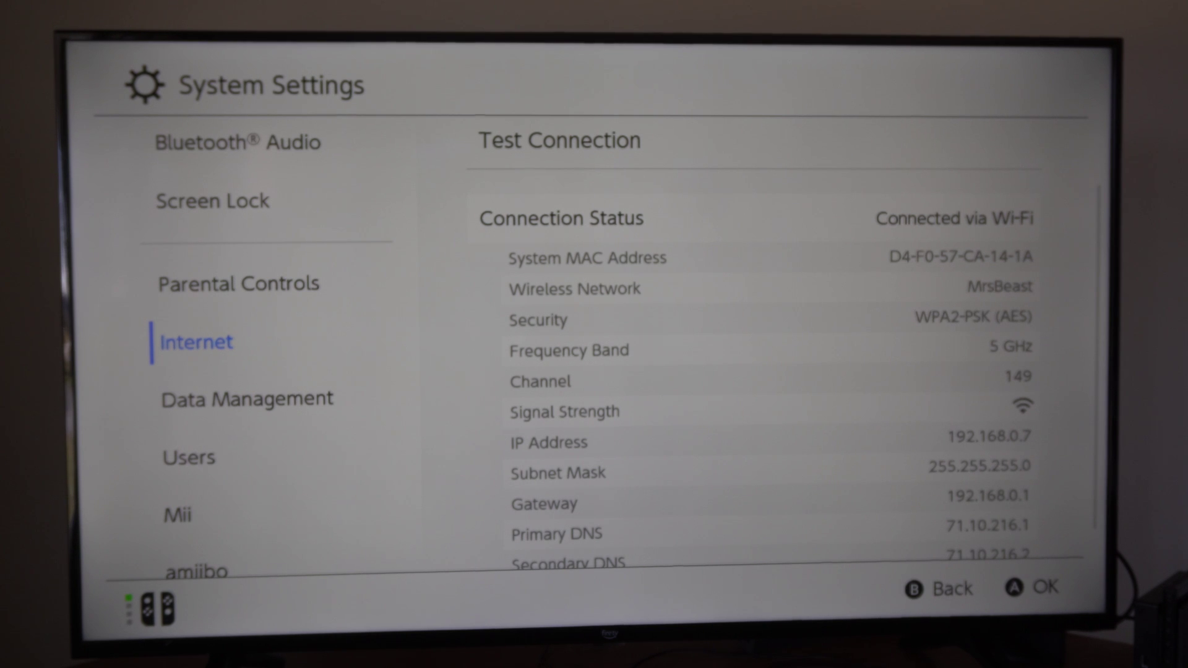
{"action": "key", "text": "Escape"}
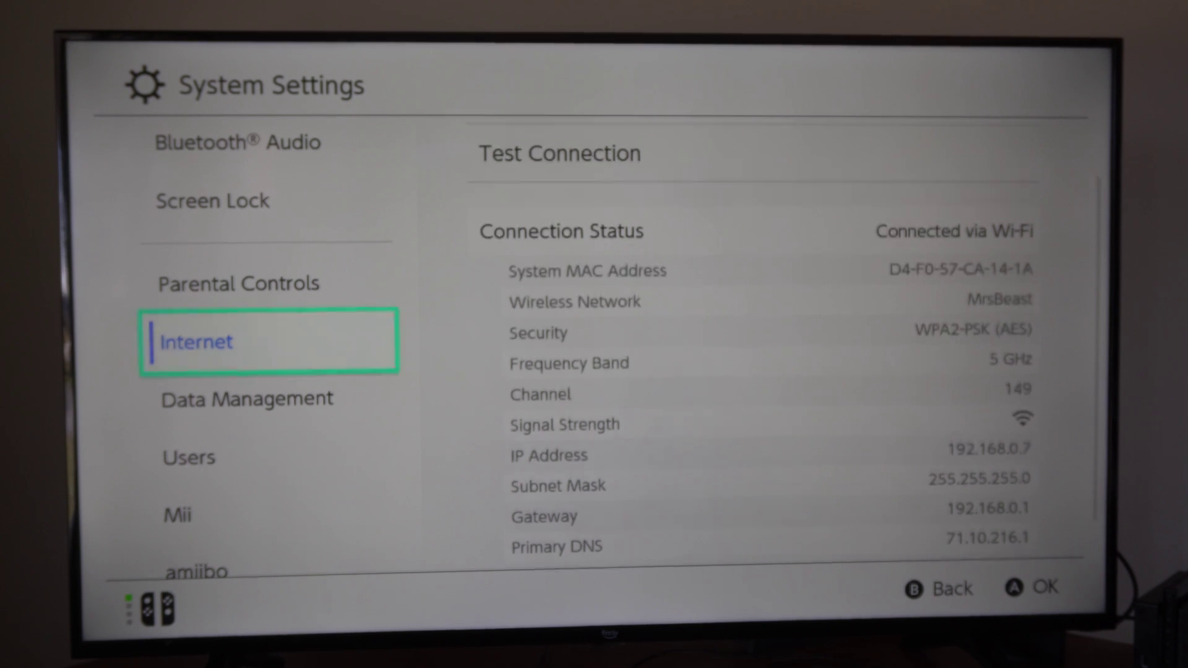
{"action": "key", "text": "Escape"}
{"action": "key", "text": "Right"}
{"action": "key", "text": "Right"}
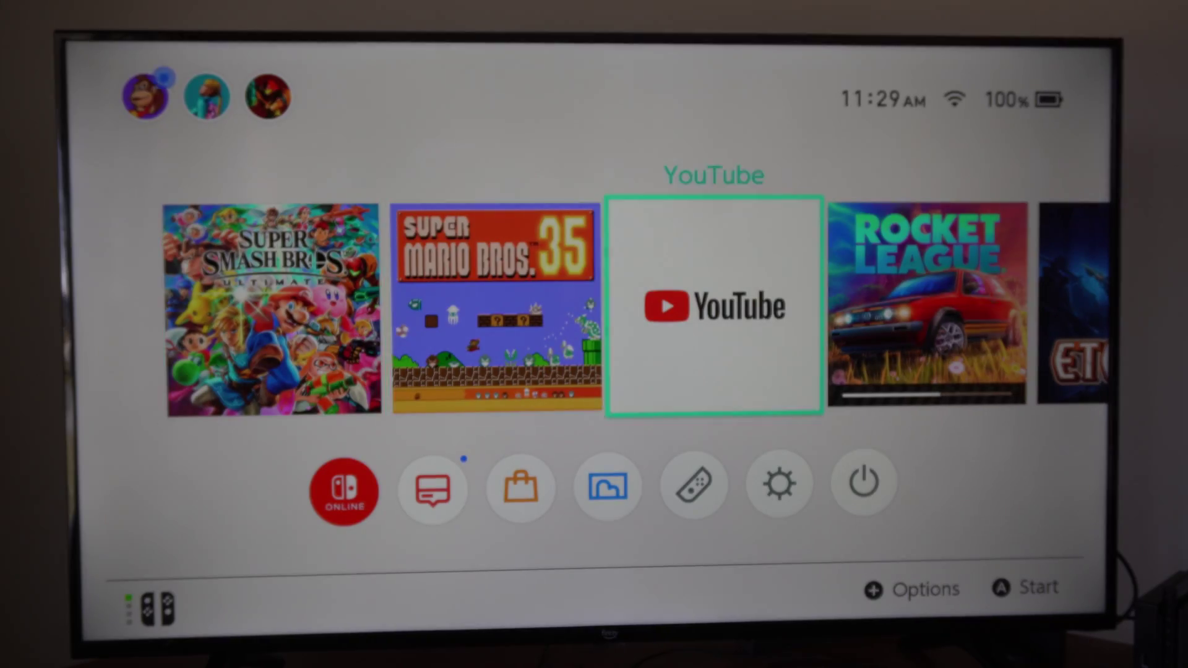
{"action": "key", "text": "Right"}
{"action": "key", "text": "Return"}
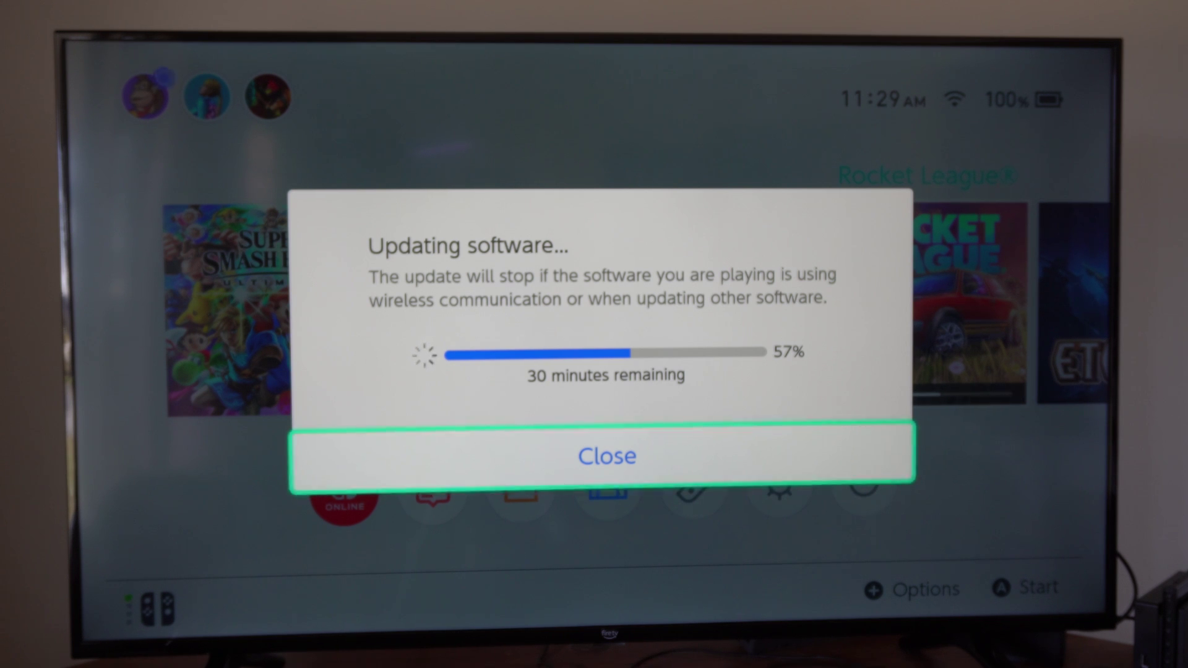
{"action": "key", "text": "Return"}
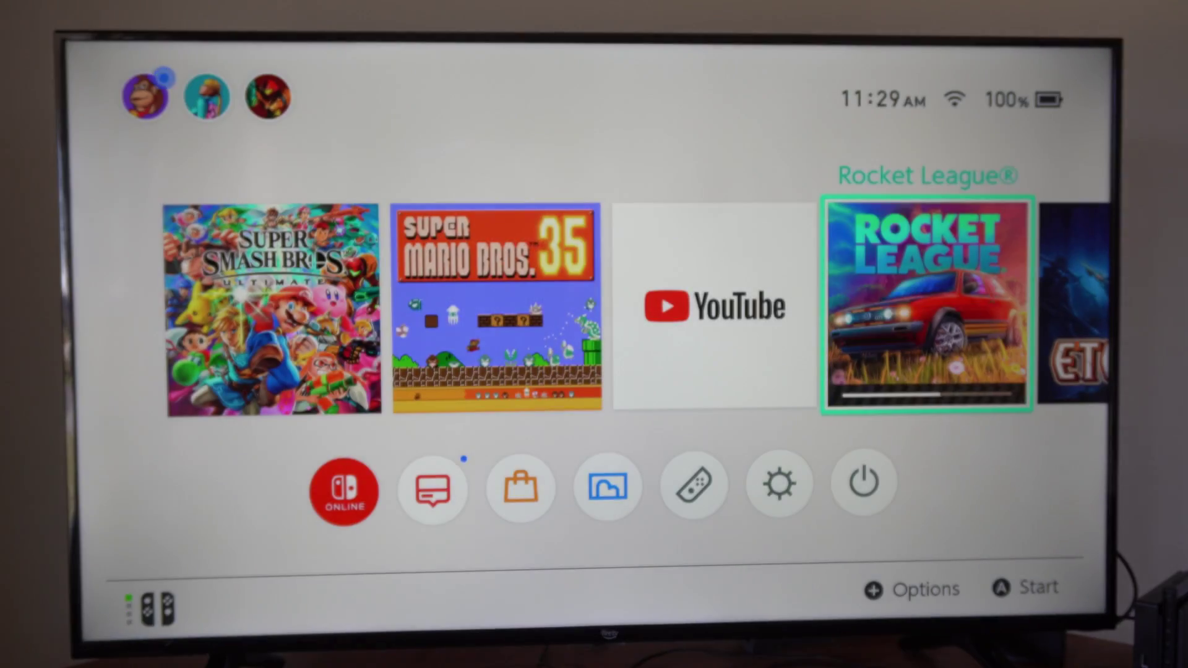
{"action": "key", "text": "Down"}
{"action": "key", "text": "Left"}
{"action": "key", "text": "Return"}
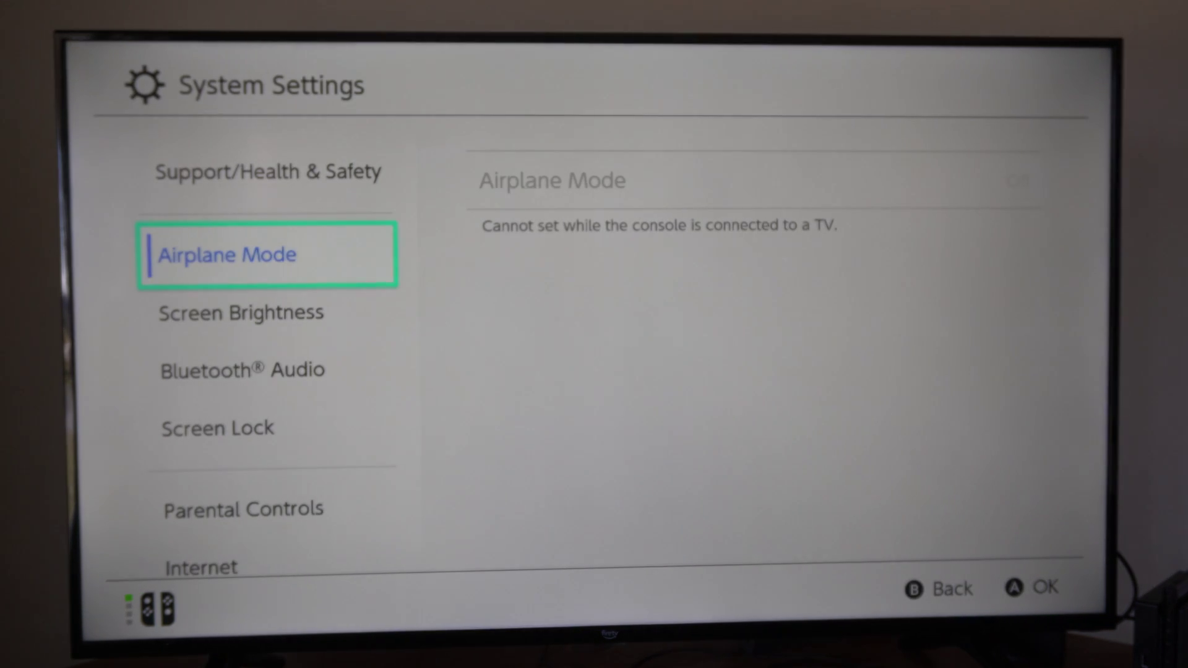
{"action": "key", "text": "Down"}
{"action": "key", "text": "Down"}
{"action": "key", "text": "Down"}
{"action": "key", "text": "Down"}
{"action": "key", "text": "Right"}
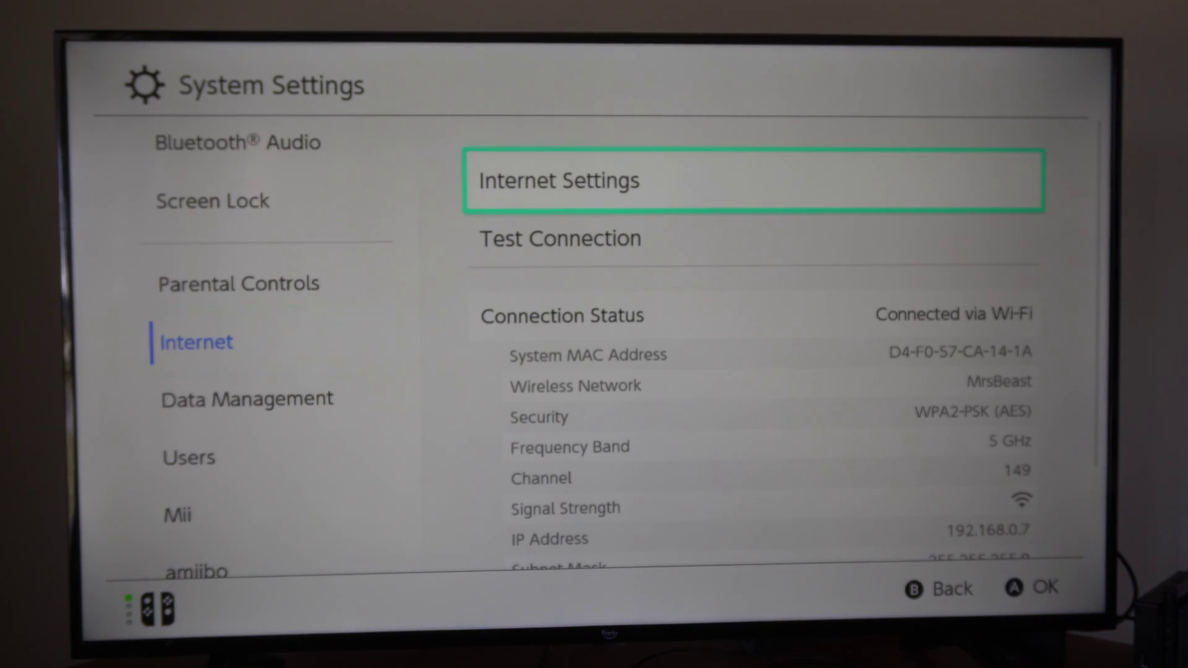
{"action": "key", "text": "Down"}
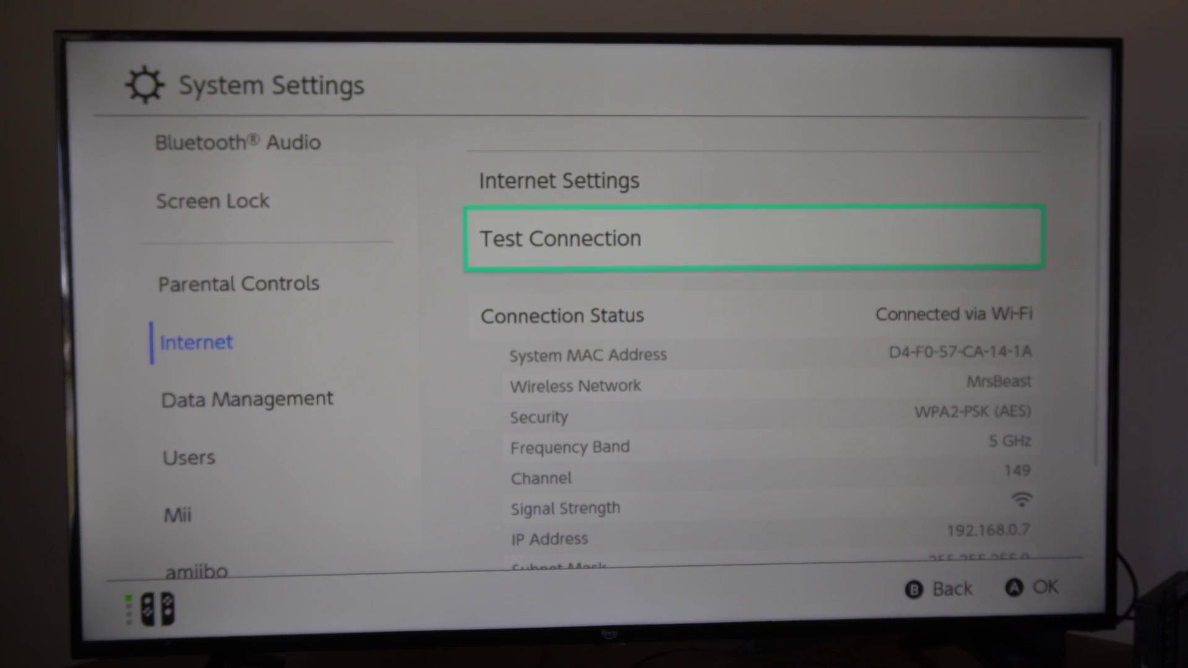
{"action": "key", "text": "Home"}
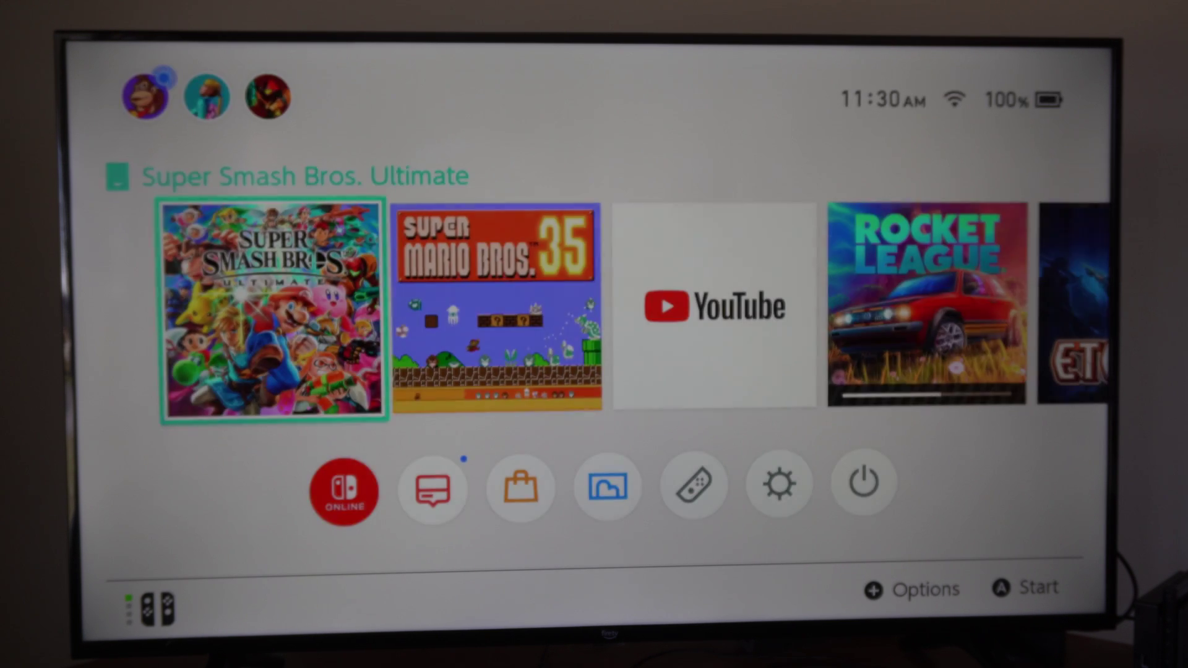
{"action": "key", "text": "Down"}
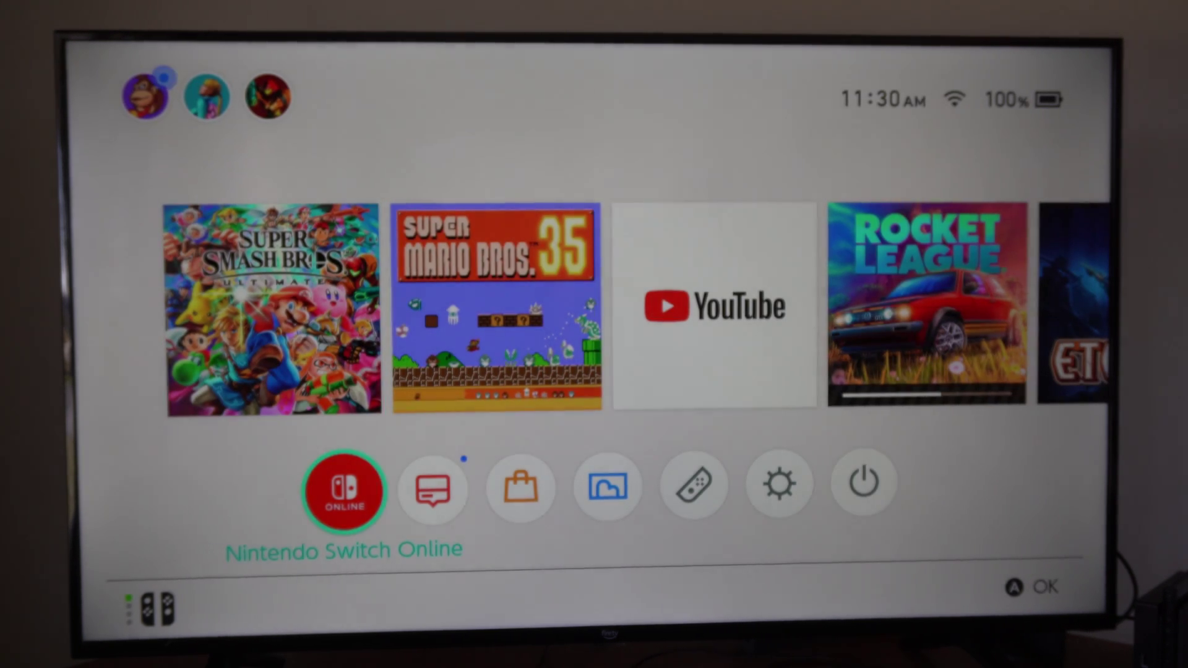